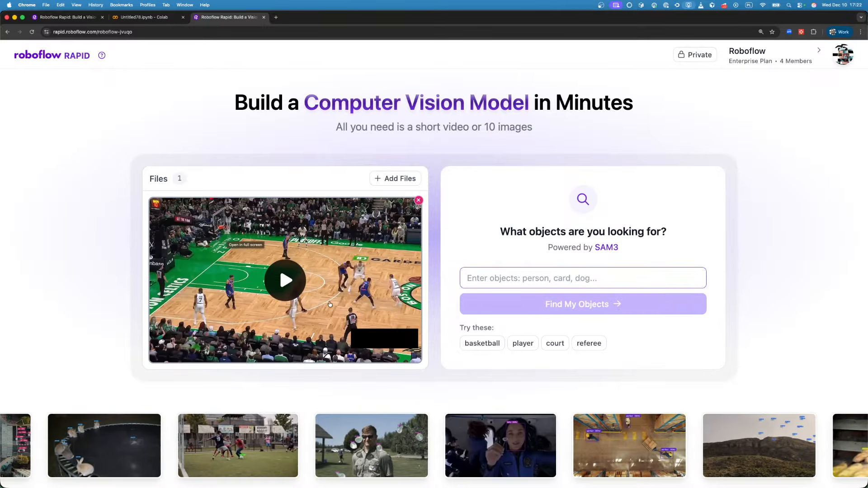
Preview the uploaded basketball clip in full screen and find objects matching "player".
left_click(330, 304)
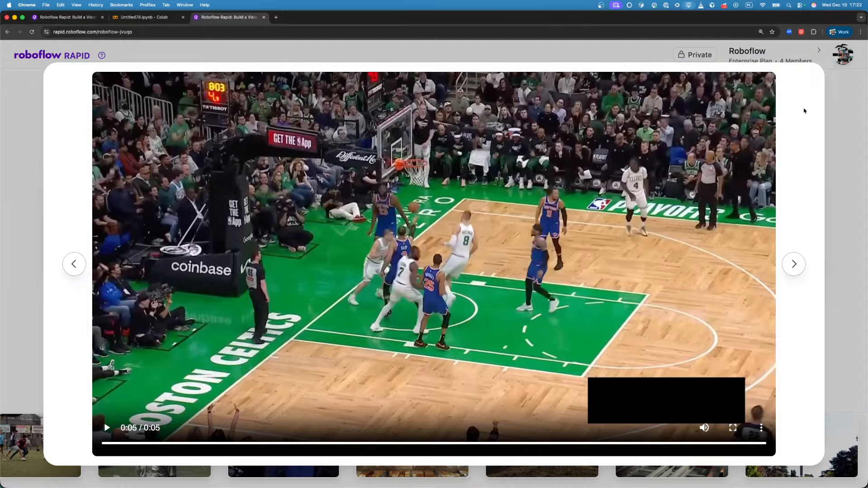
left_click(841, 210)
left_click(536, 280)
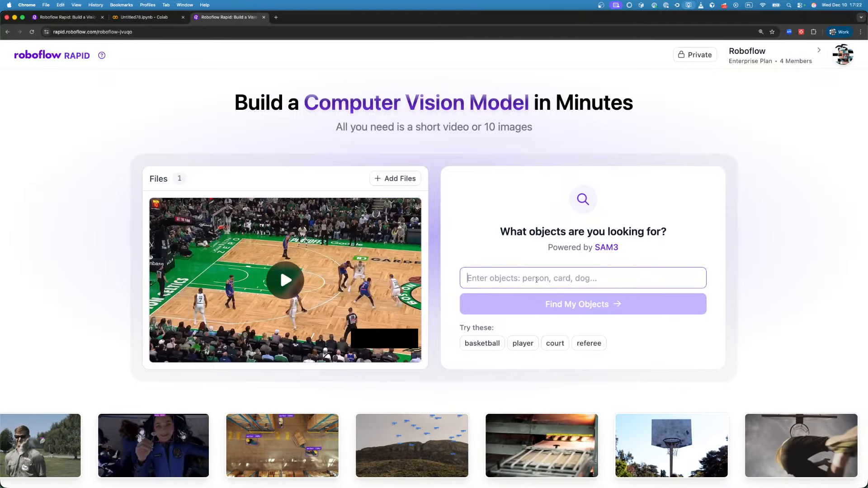
type("player")
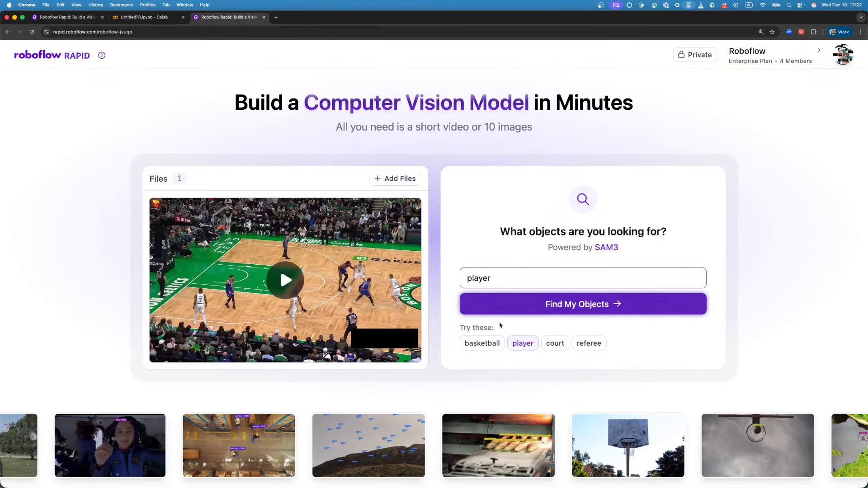
left_click(530, 305)
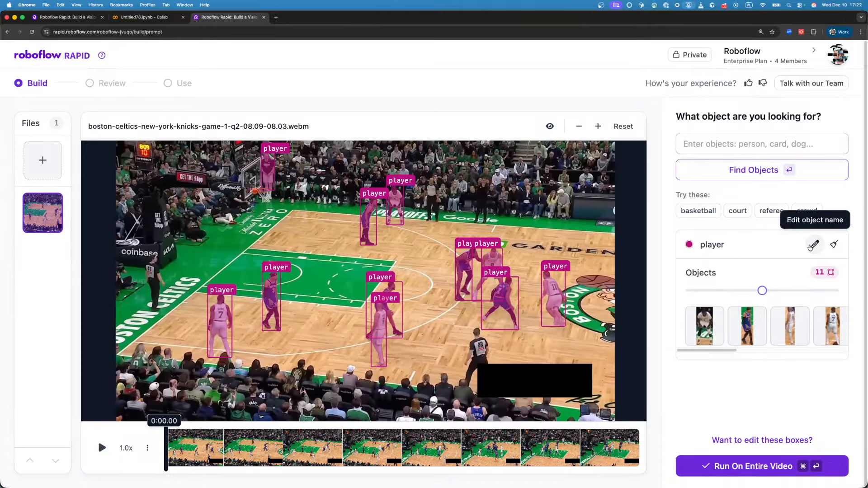
Rename the player object to "active player" and check its detections on the frame at 0:00.17.
left_click(816, 245)
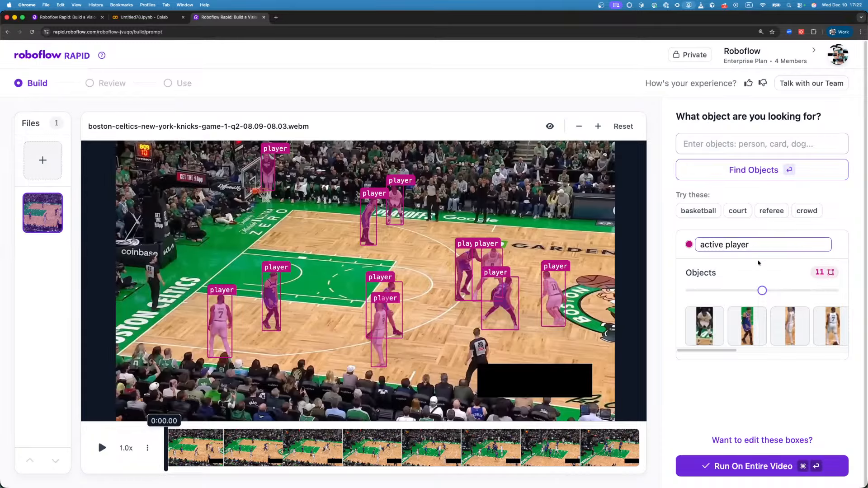
key("Return")
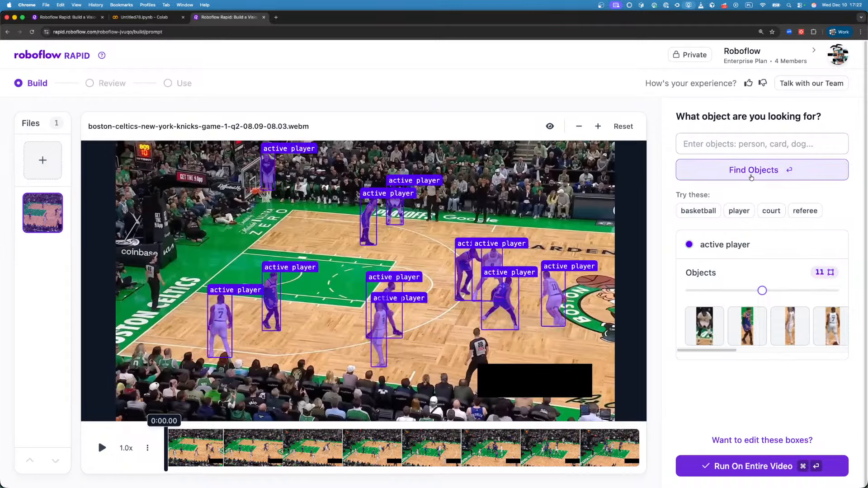
left_click(741, 174)
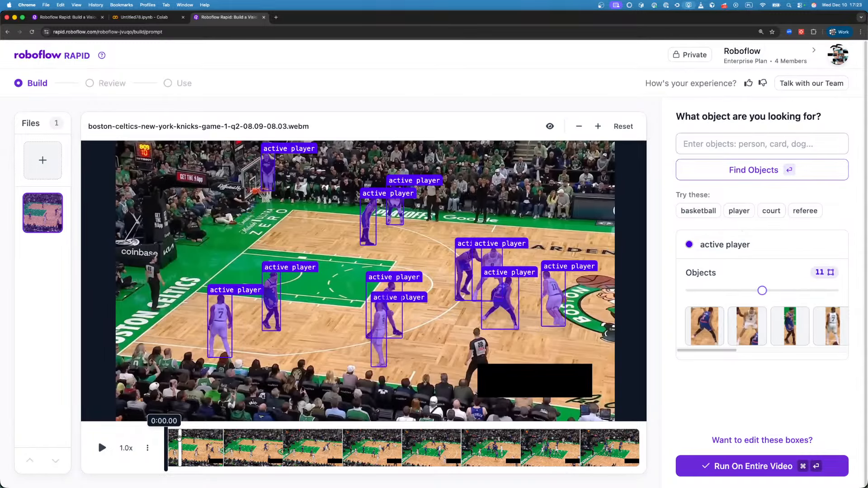
left_click(179, 436)
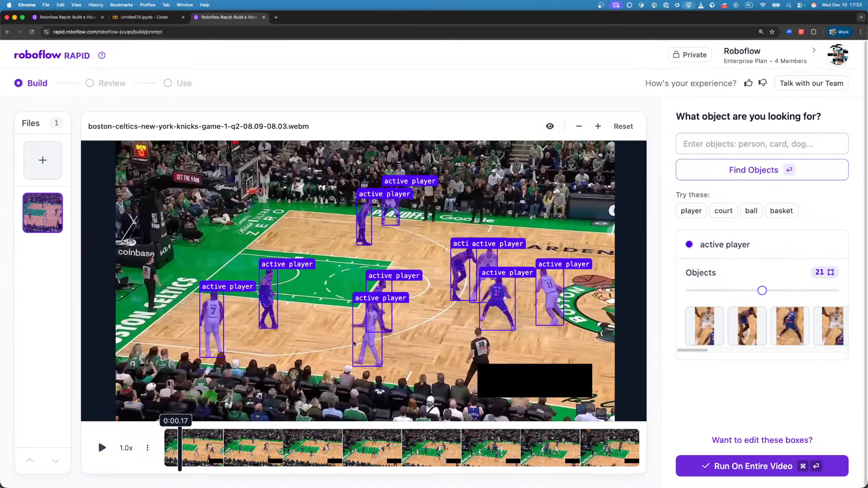
Rename the existing object to "active white player" and find a second object called "active blue player".
left_click(815, 244)
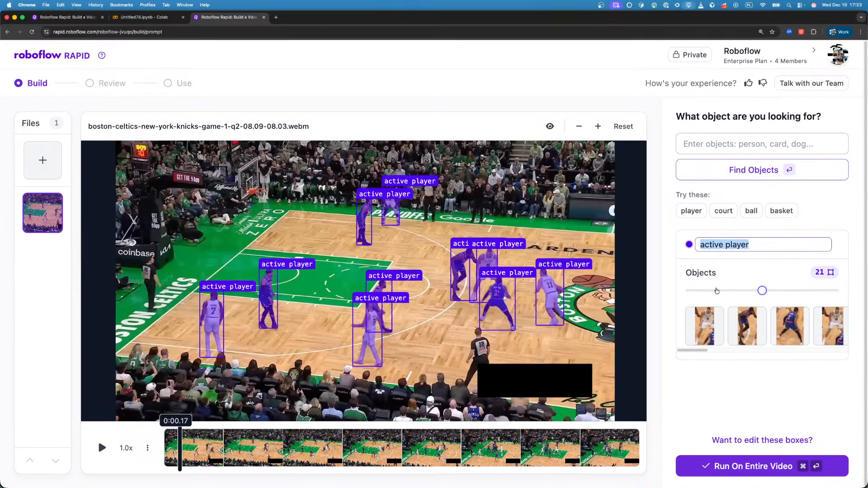
left_click(721, 245)
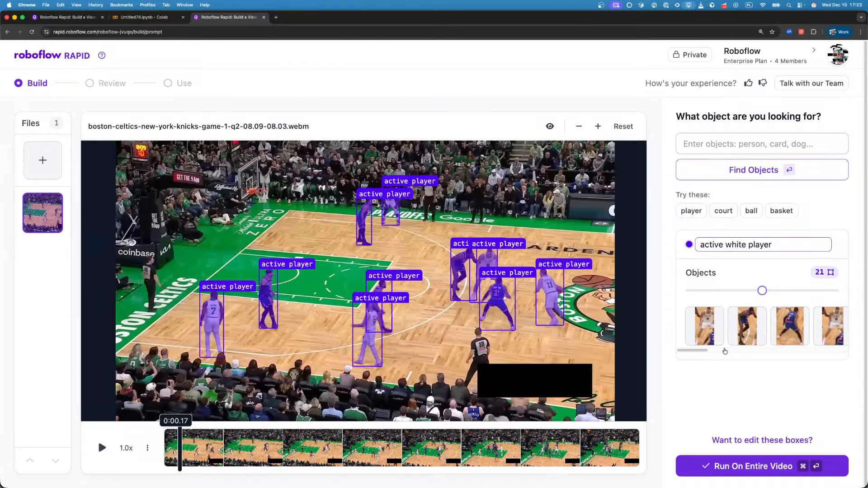
left_click(713, 149)
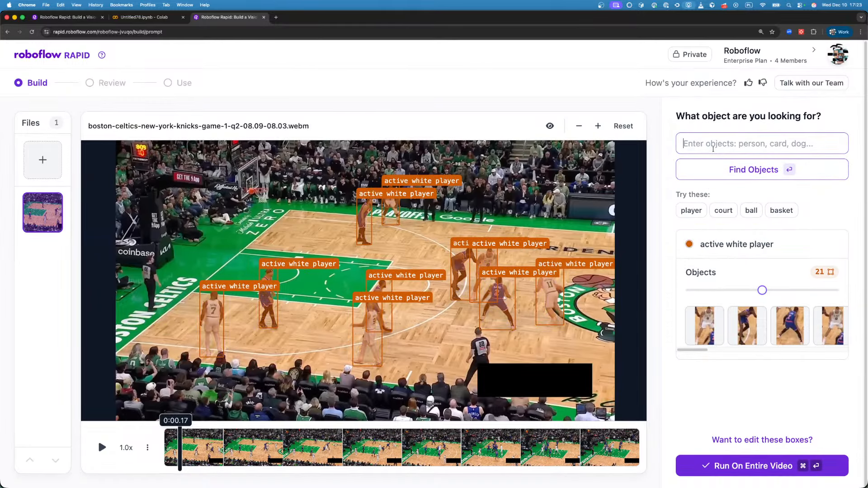
type("active blue player")
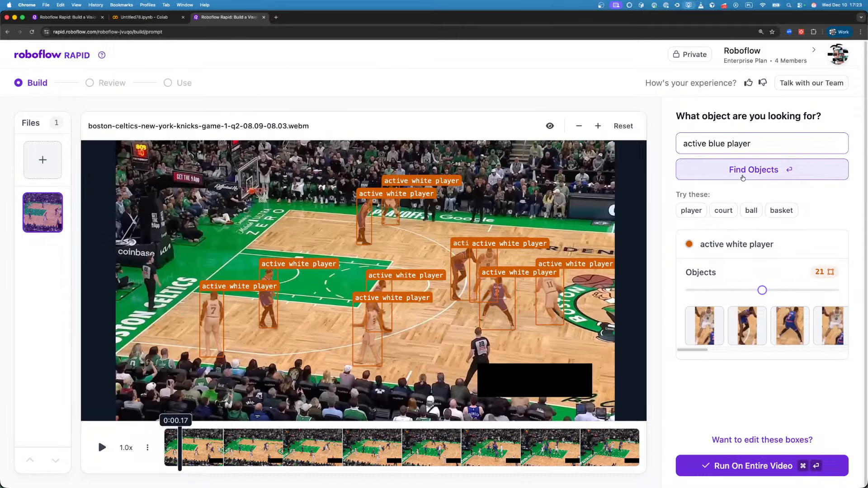
left_click(742, 175)
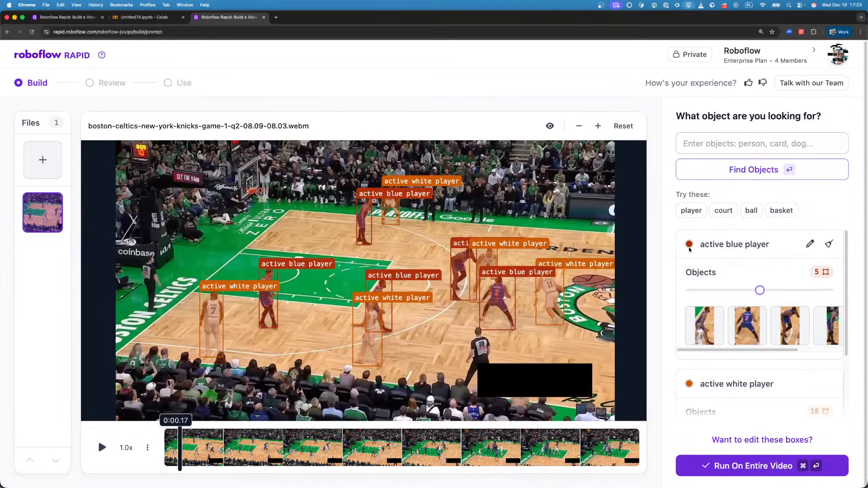
Set the active blue player annotation color to blue, #0c4bb0.
left_click(689, 244)
left_click(769, 284)
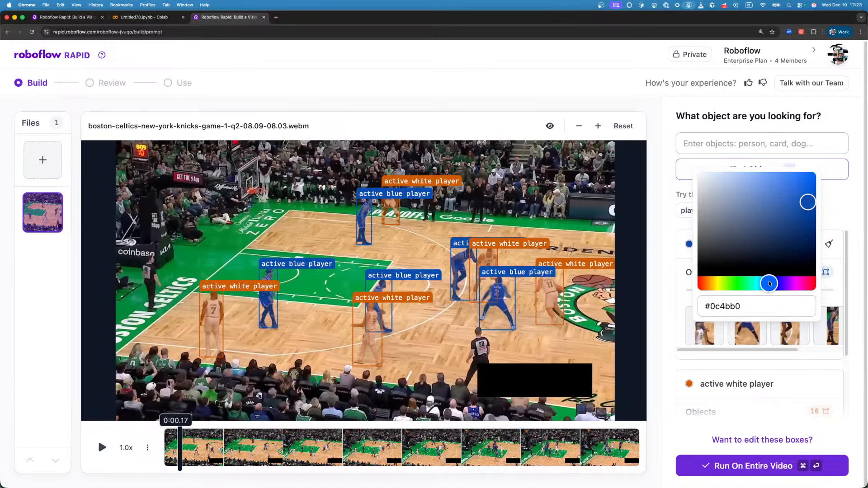
left_click(671, 316)
Set the active white player annotation color to white, #ffffff.
left_click(689, 384)
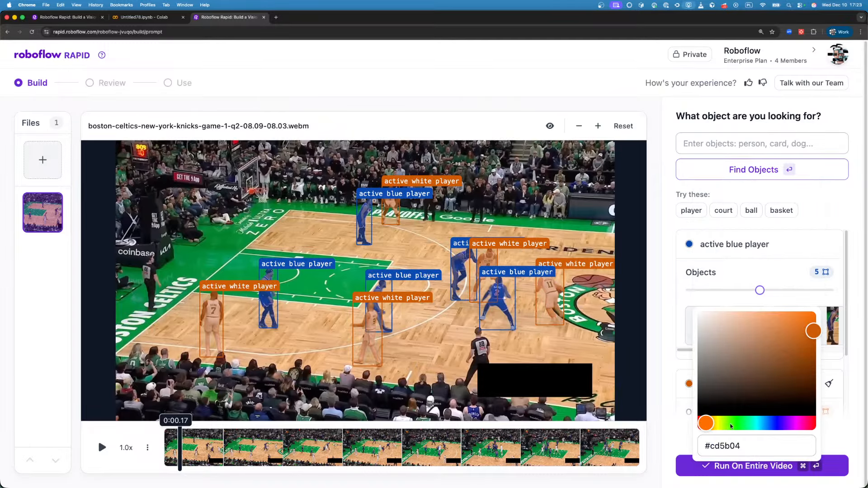
left_click(732, 426)
left_click(698, 424)
left_click(700, 313)
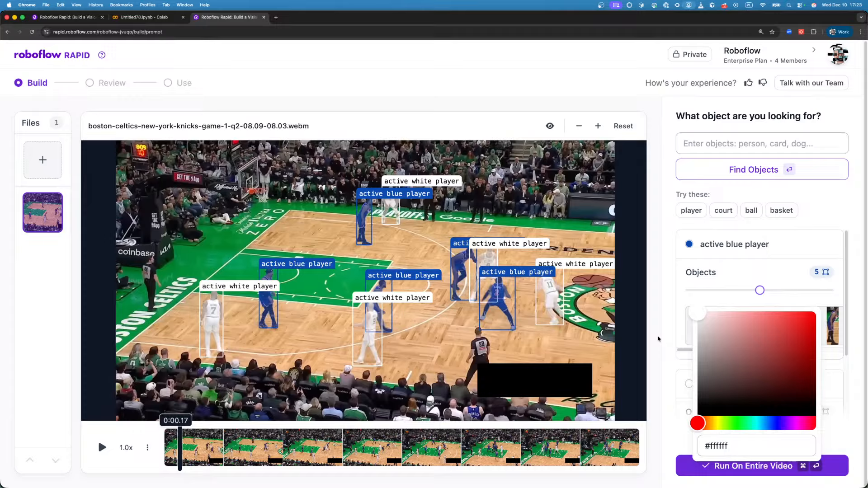
left_click(662, 342)
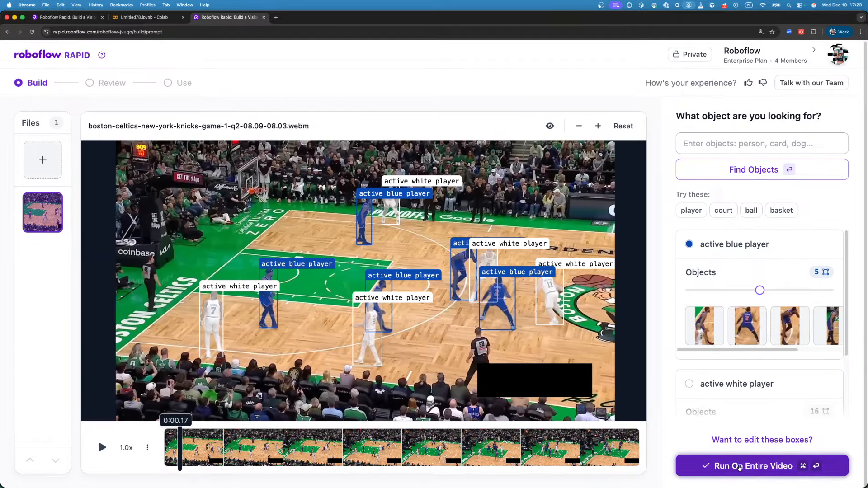
Check the frames at 0:00.77 and 0:03.10, and lower the active white player object slider to drop the false detection near the basket.
left_click(740, 460)
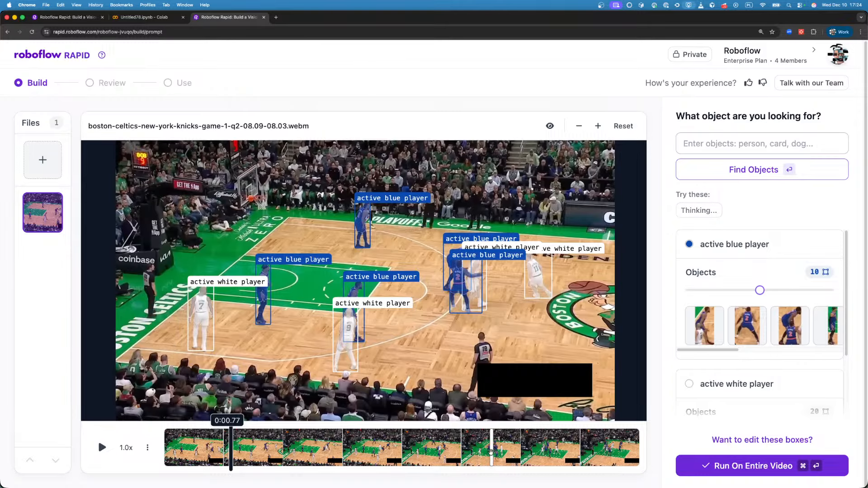
left_click(430, 450)
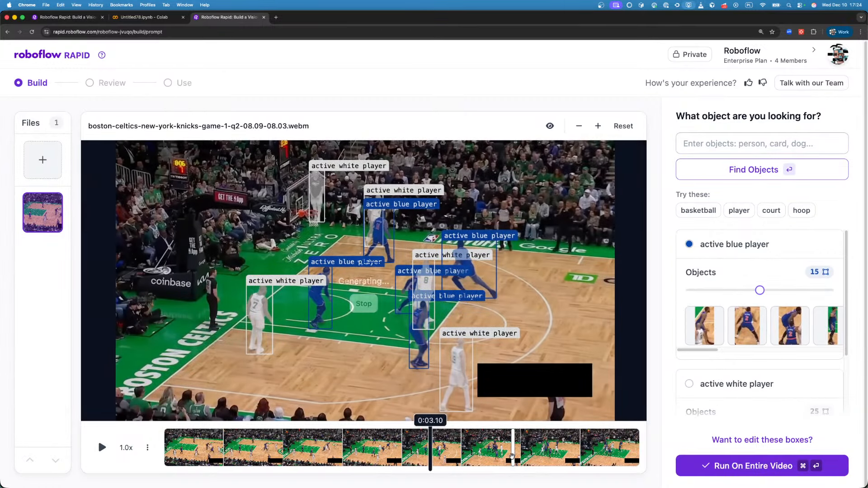
scroll(755, 378, "down", 2)
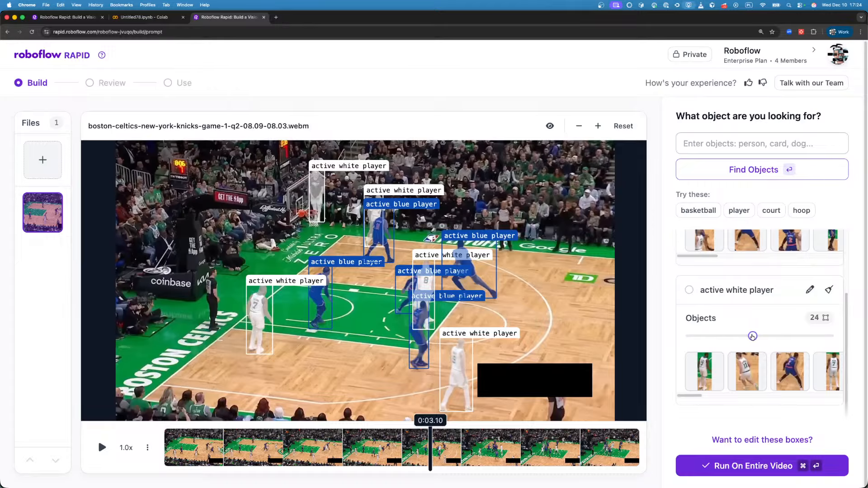
left_click_drag(731, 337, 723, 338)
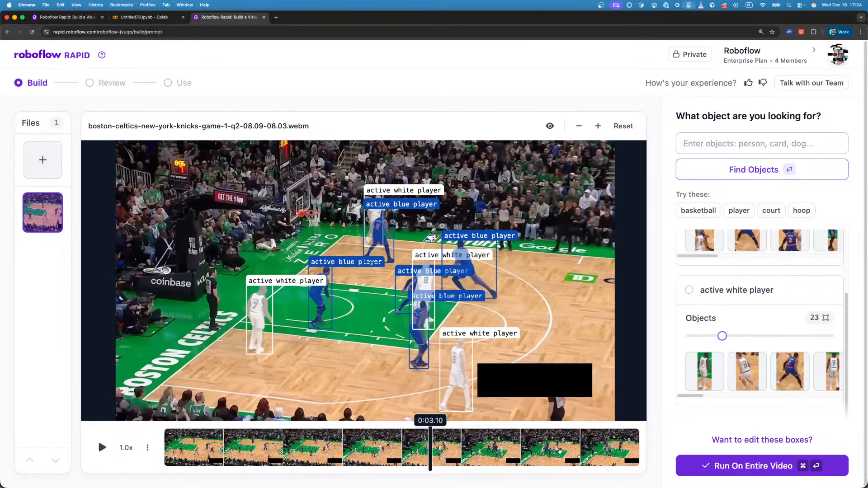
Check the detections at 0:04.07 and 0:05.17, and run the model on the entire video.
left_click(750, 466)
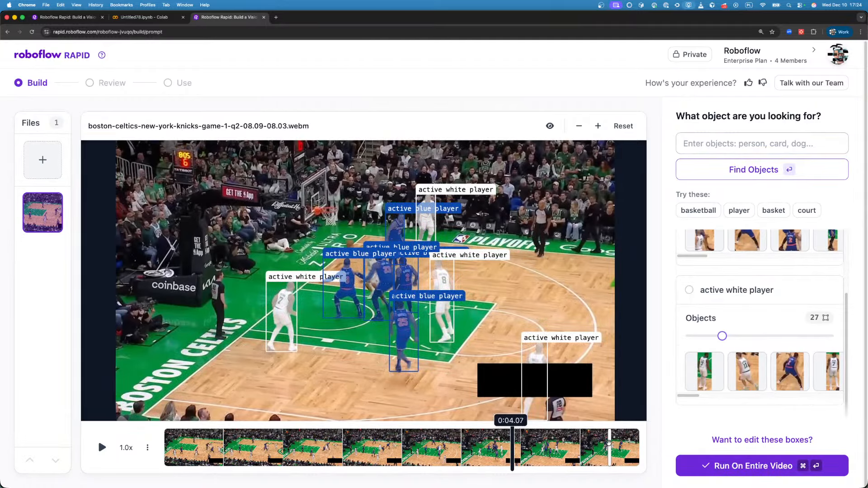
left_click(608, 445)
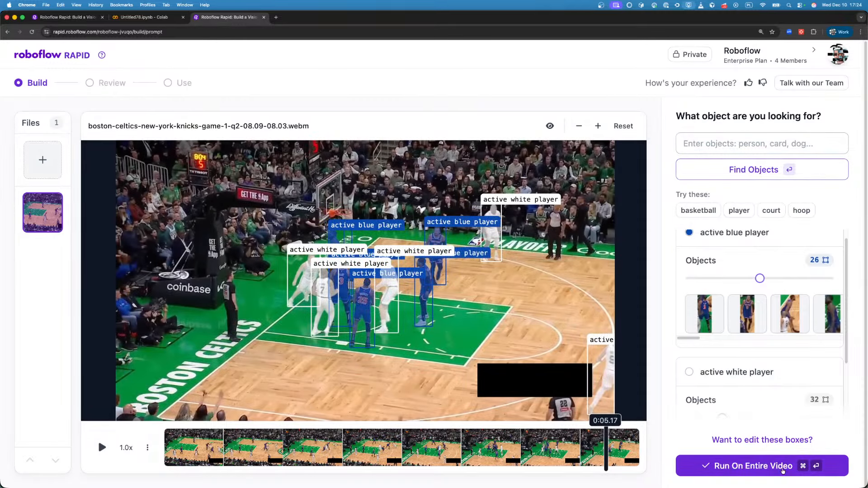
left_click(783, 471)
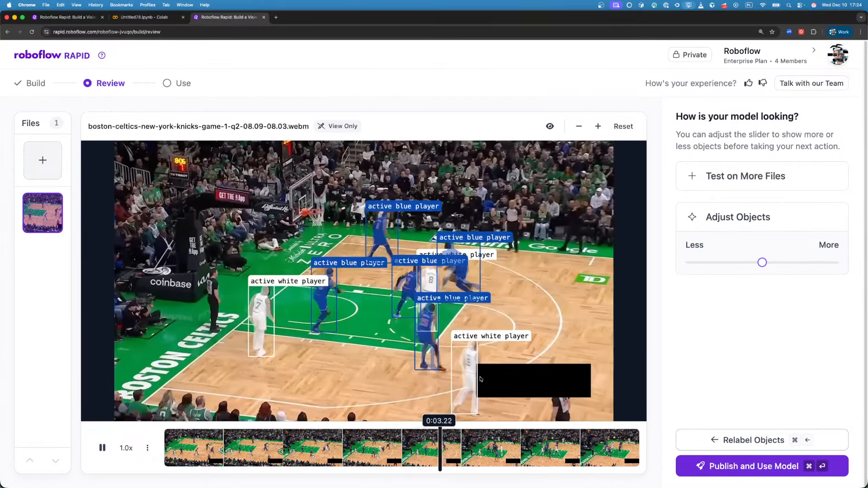
Publish the model for use and view the language choices for its integration code.
left_click(758, 466)
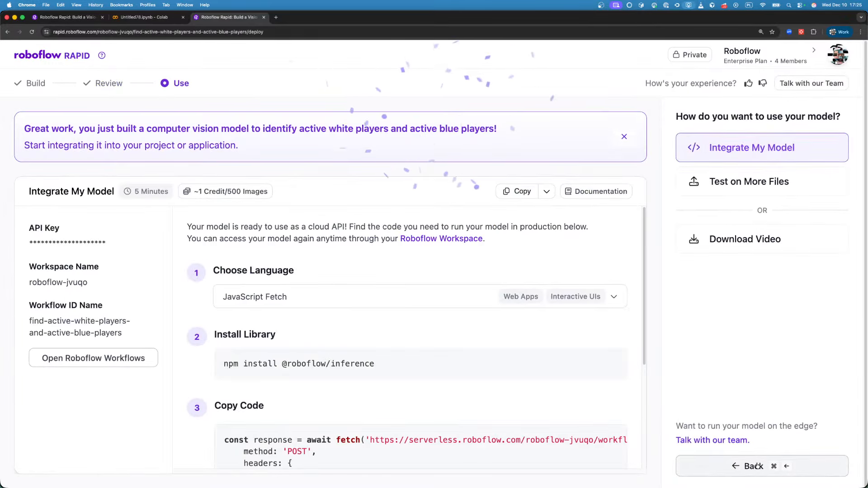
left_click(368, 296)
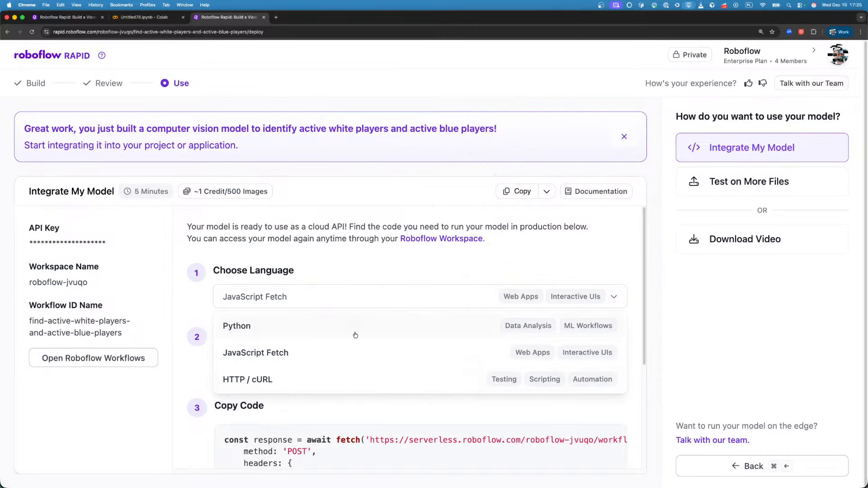
left_click(682, 345)
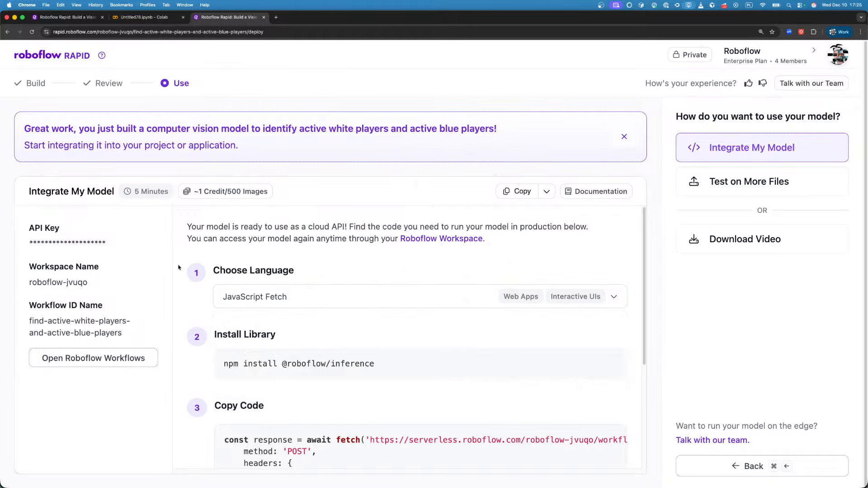